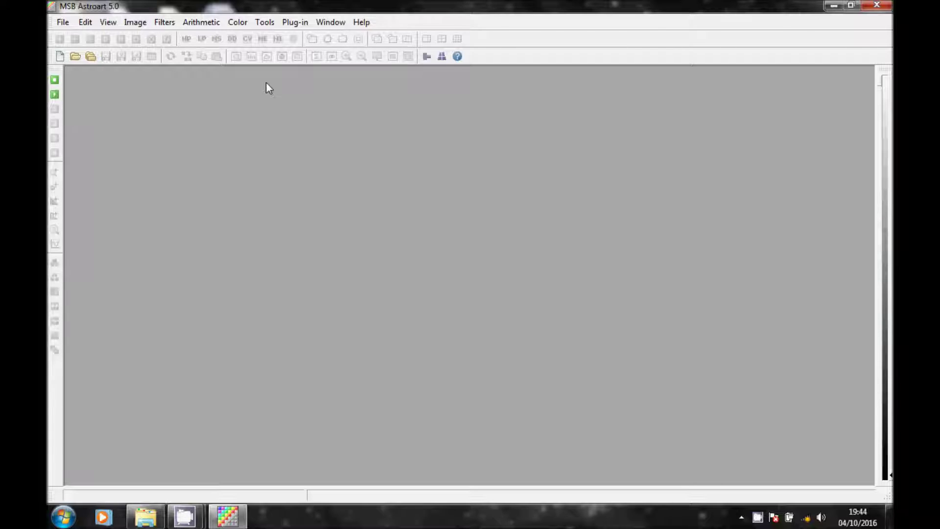
Step: Open Tools > Preprocessing and browse to drive C:
click(264, 23)
click(298, 53)
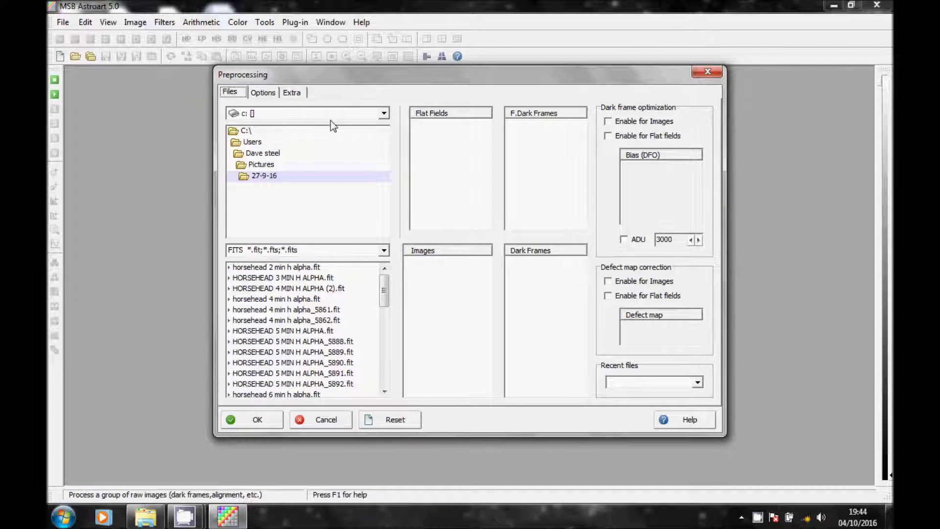
click(383, 113)
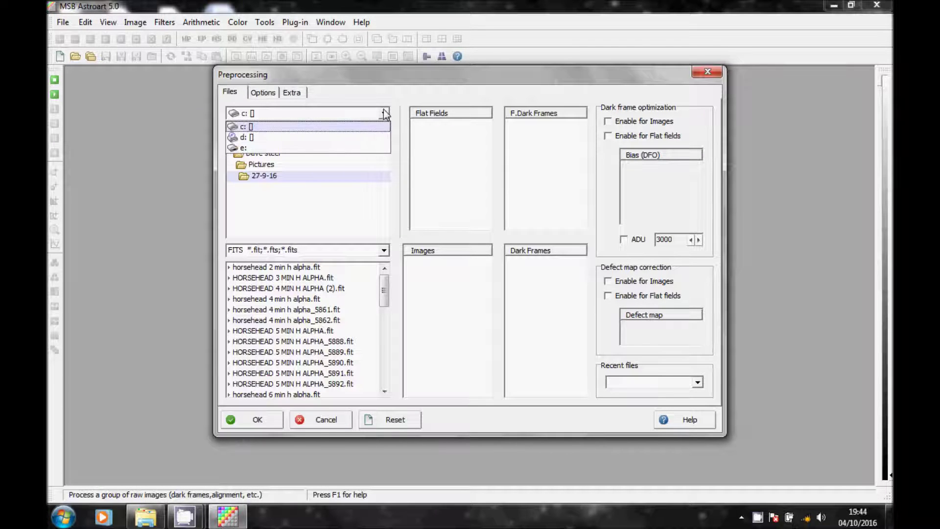
click(288, 127)
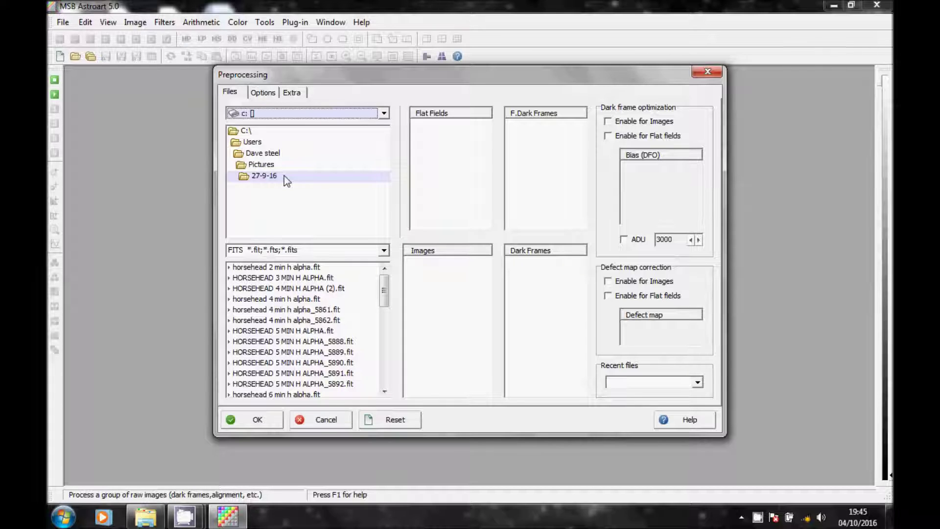
Step: Select the horsehead .fit frames through 5913 and add them to the Images list
click(265, 269)
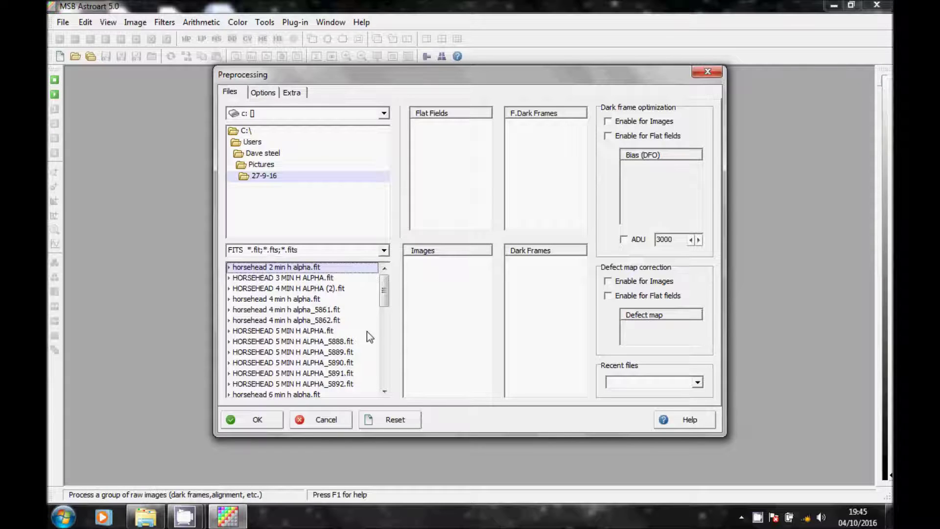
scroll(384, 394, down, 4)
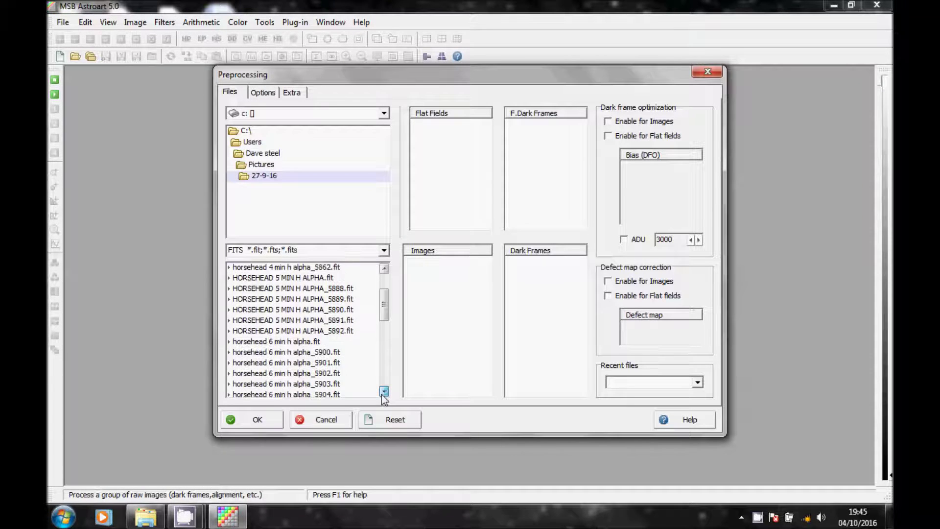
scroll(384, 394, down, 2)
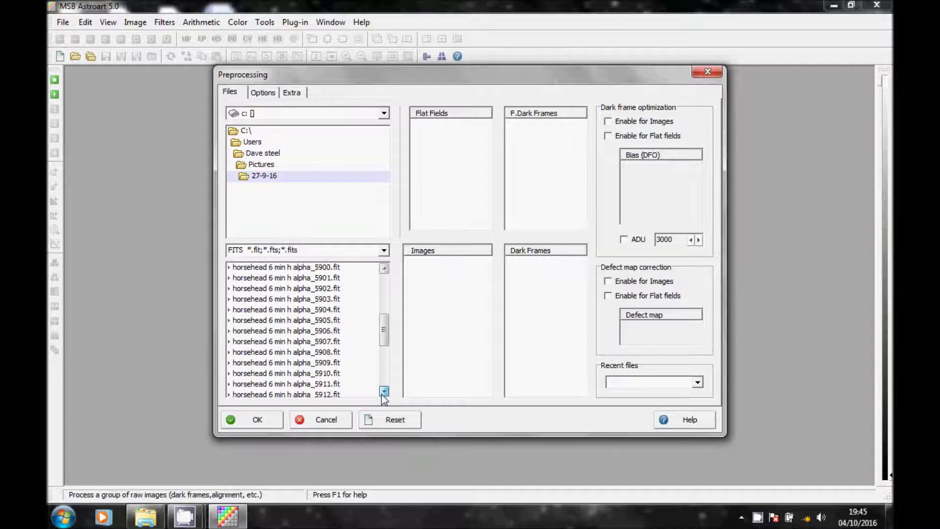
scroll(384, 394, down, 3)
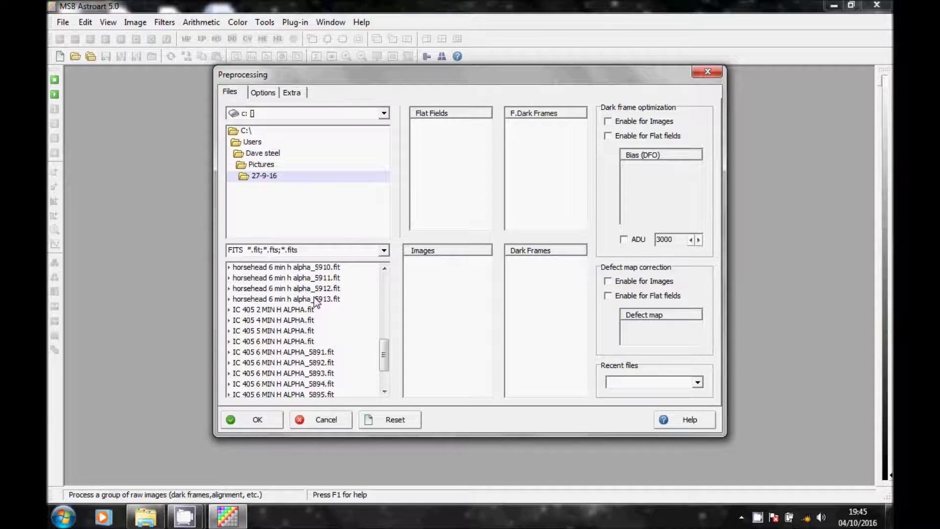
shift+click(314, 299)
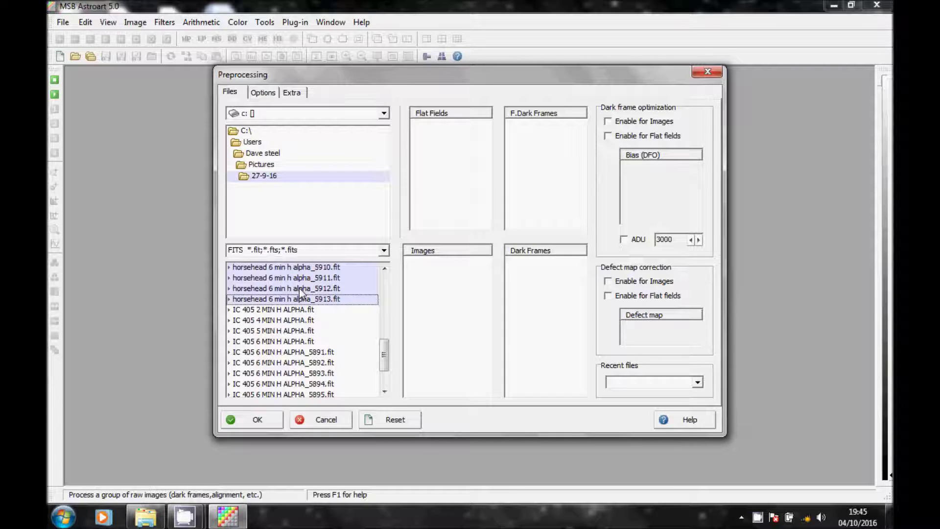
drag(301, 293, 433, 302)
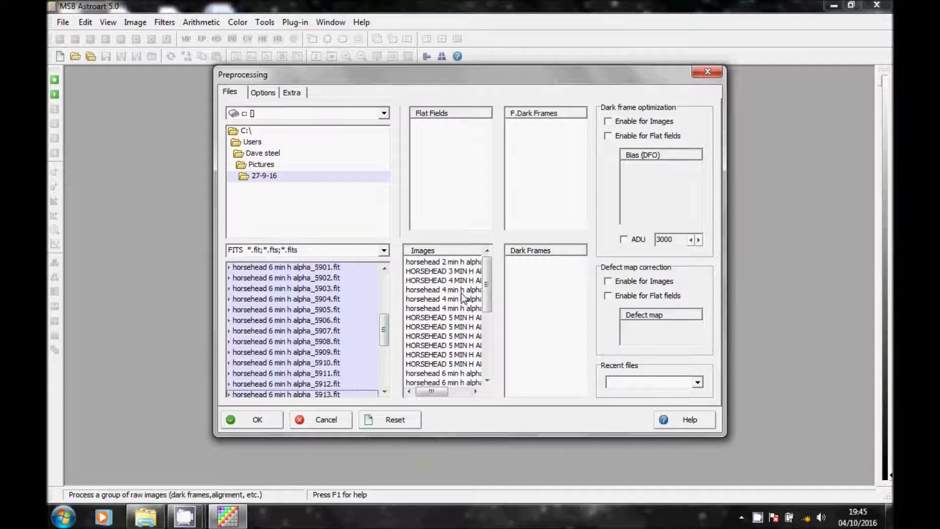
Step: On the Options tab, turn on Auto alignment for the stack
click(262, 93)
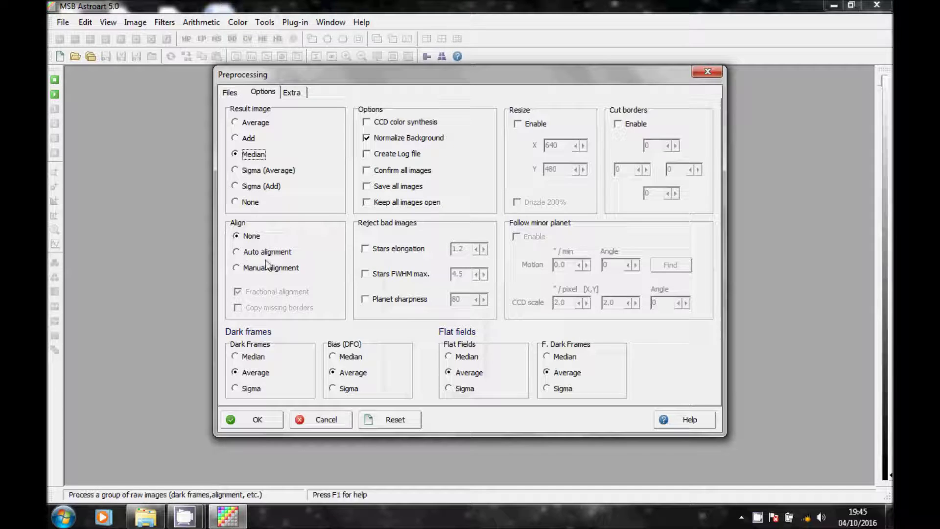
click(236, 252)
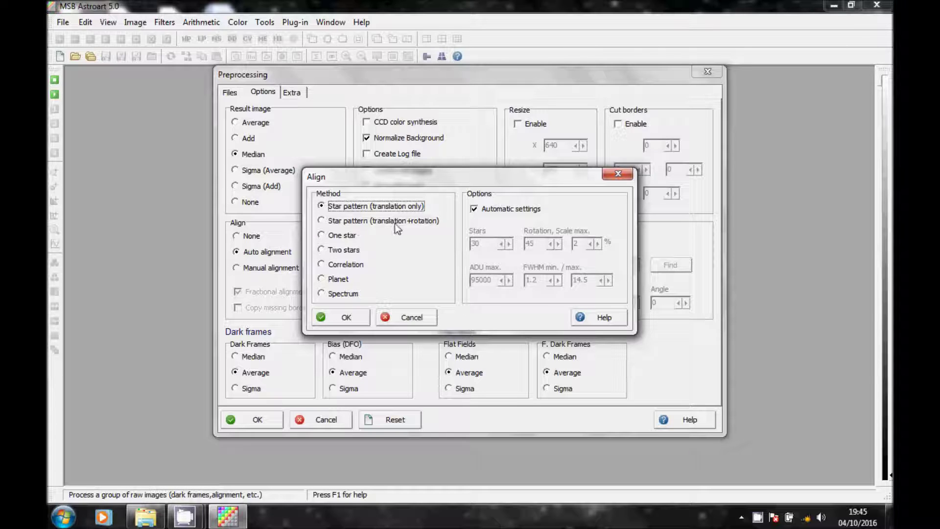
Step: Use Star pattern (translation+rotation) alignment and start stacking the 27 frames
click(322, 221)
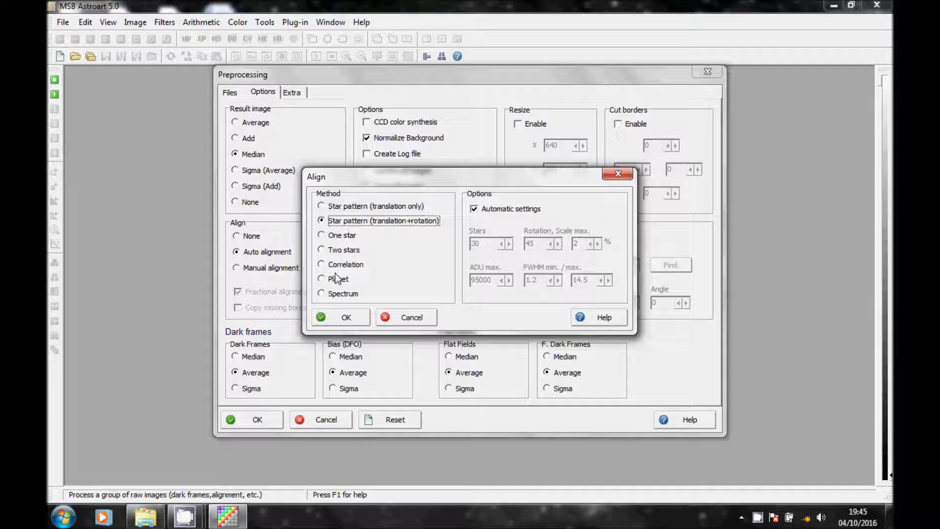
click(340, 317)
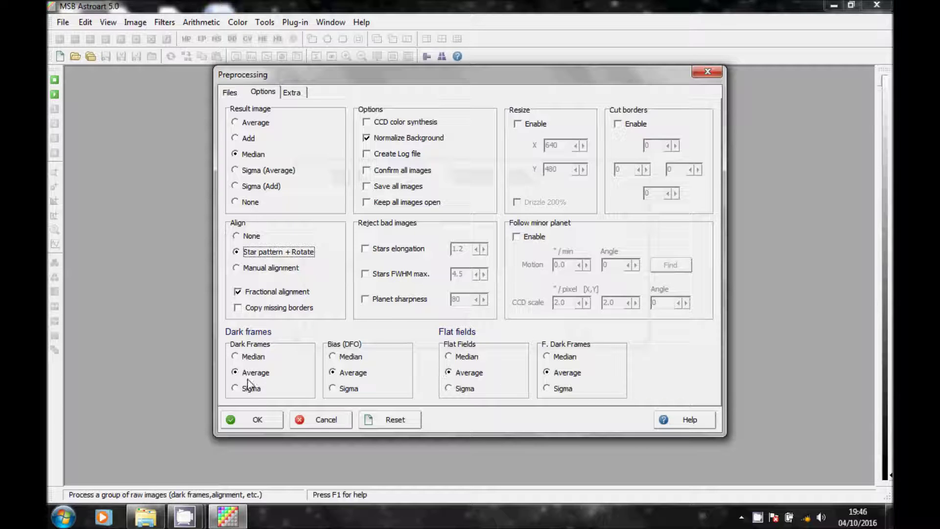
click(268, 420)
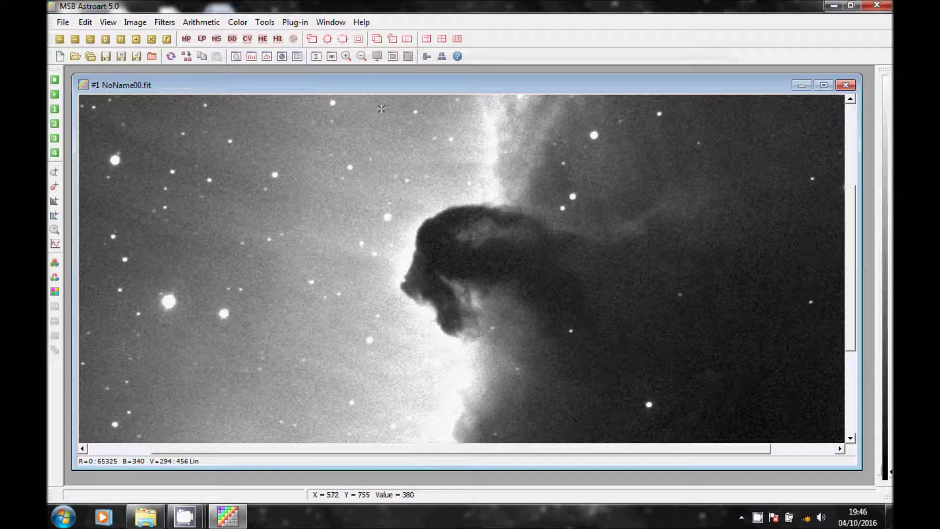
Step: Zoom the stacked NoName00.fit result out to 50% to show the whole image
click(361, 57)
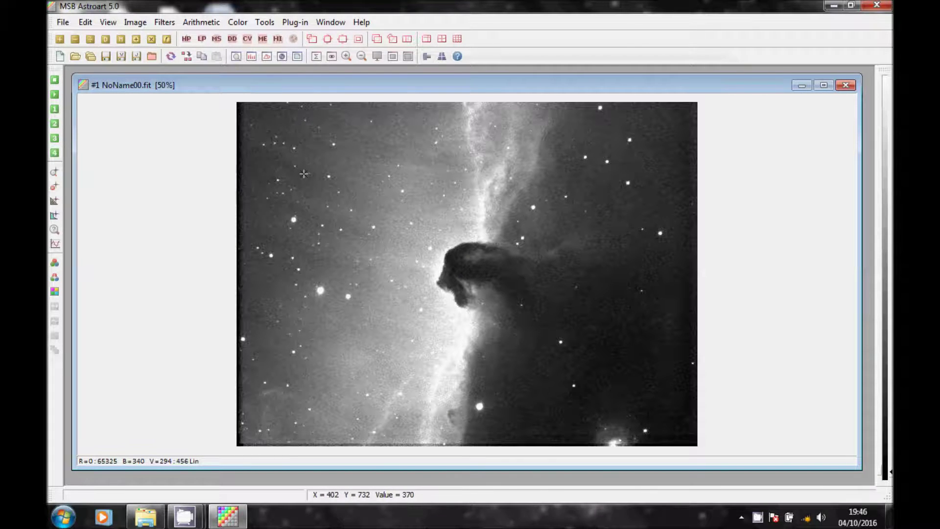
click(109, 23)
Step: Stretch the display levels to 287–540 in the Histogram, then close it
click(143, 57)
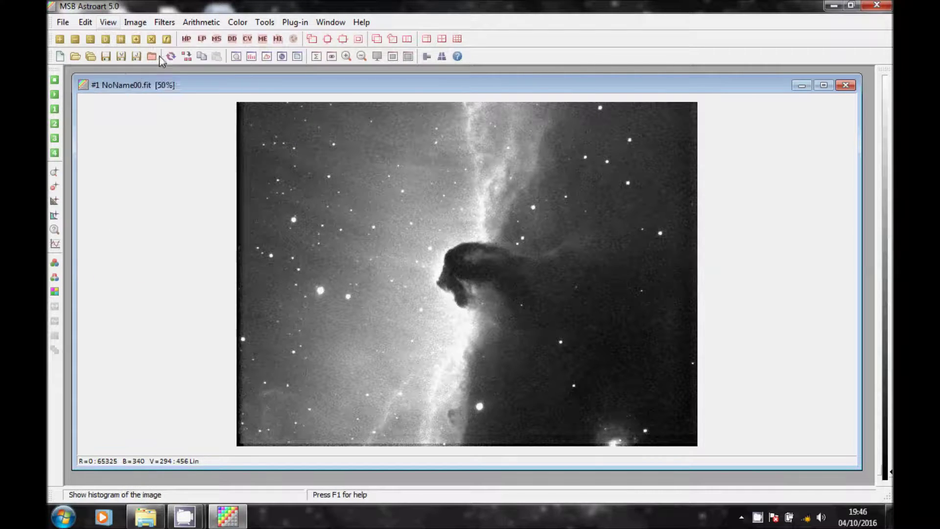
drag(173, 112, 194, 108)
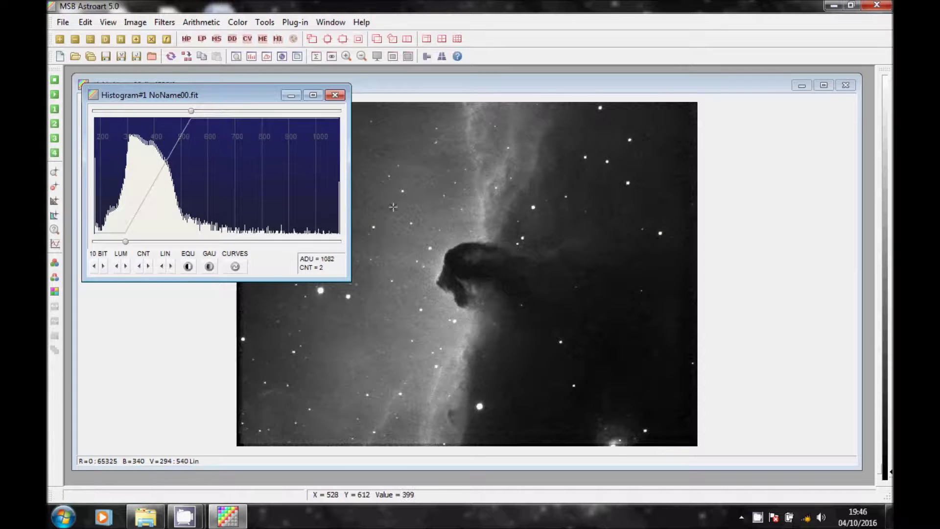
click(127, 242)
drag(127, 242, 125, 242)
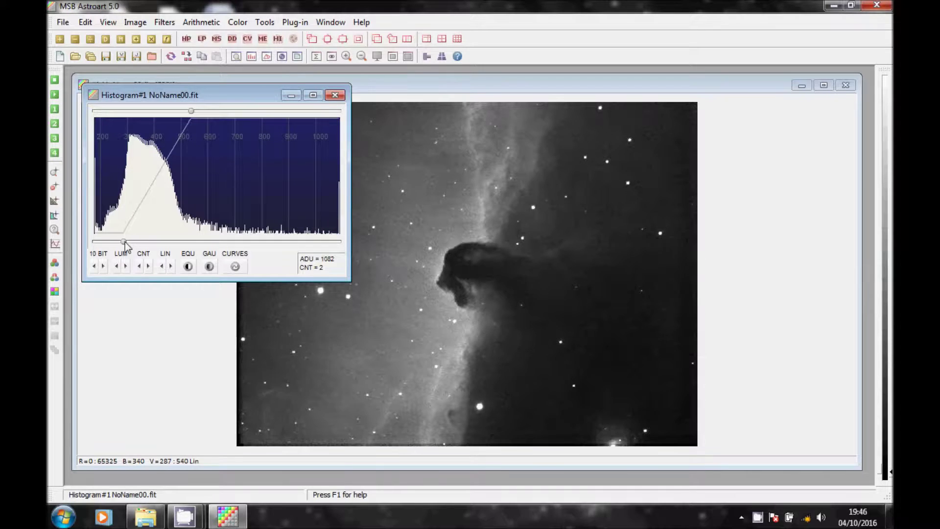
click(336, 95)
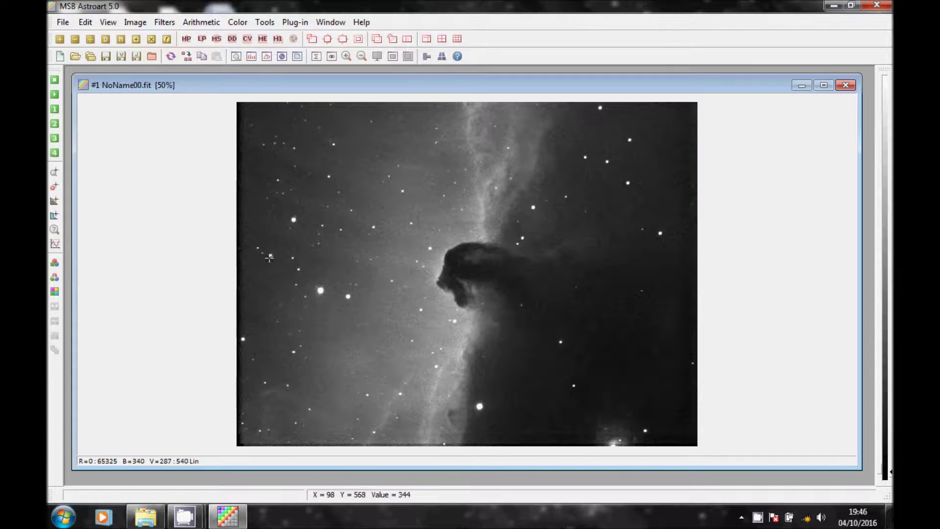
click(63, 24)
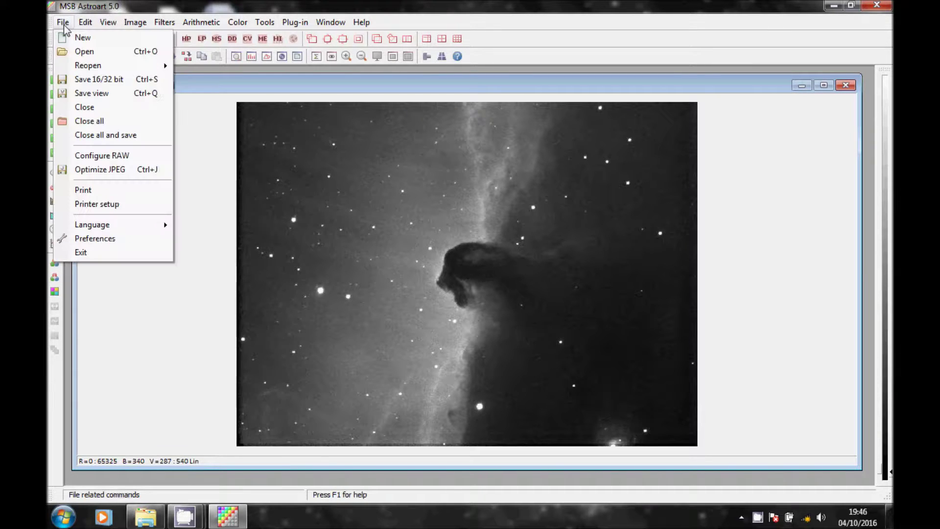
click(113, 82)
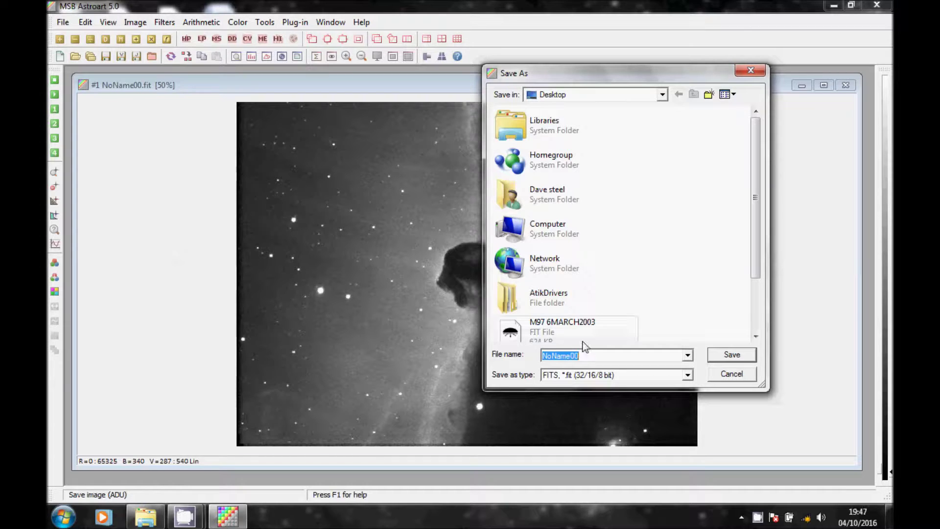
click(662, 94)
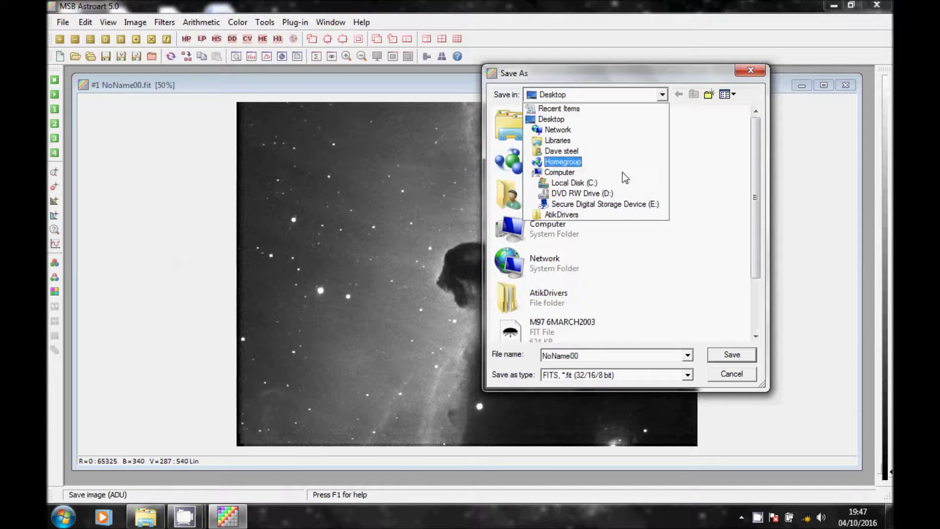
click(732, 374)
click(731, 375)
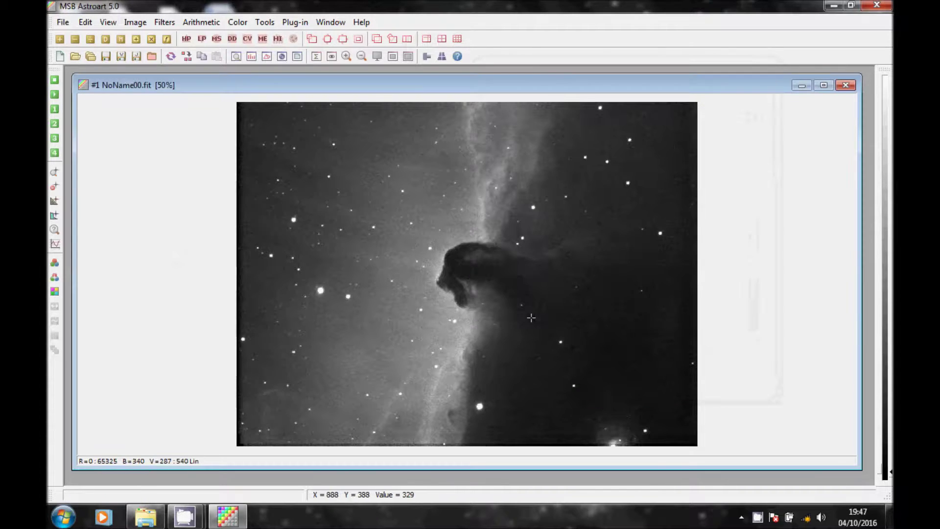
click(62, 23)
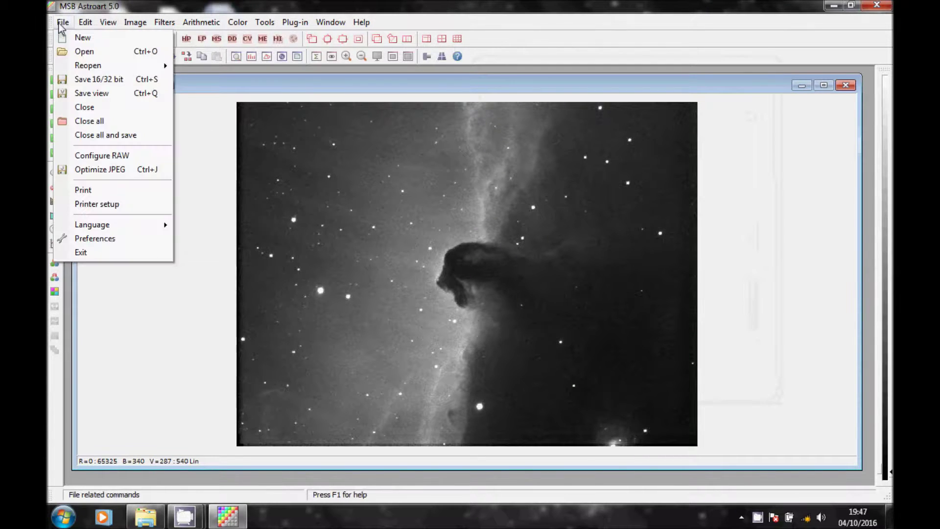
Step: Set Optimize JPEG compression to 1% (995 kb) and accept it
click(127, 172)
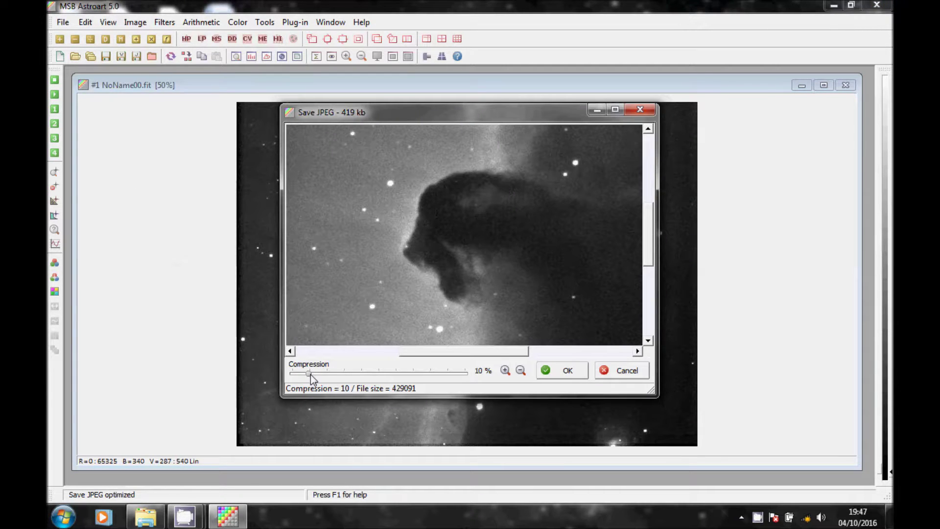
drag(310, 373, 254, 377)
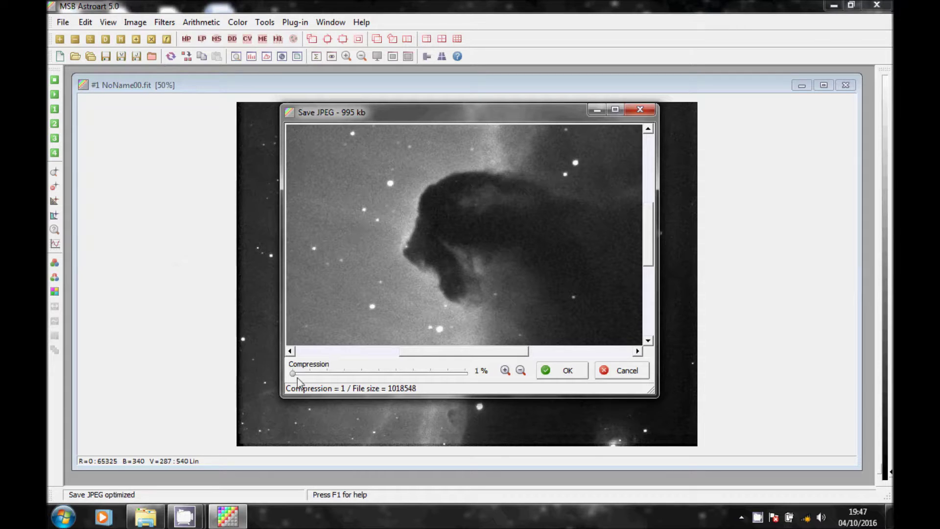
drag(297, 377, 412, 373)
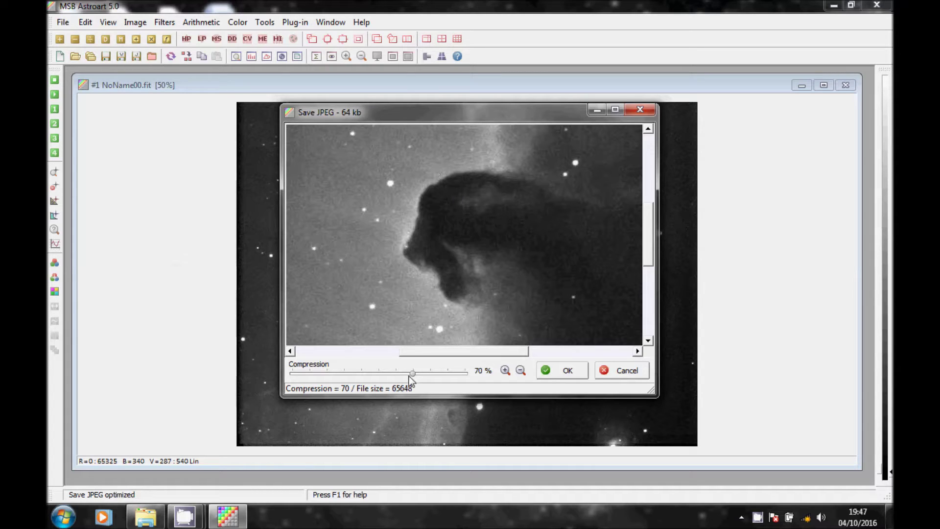
drag(410, 374, 267, 374)
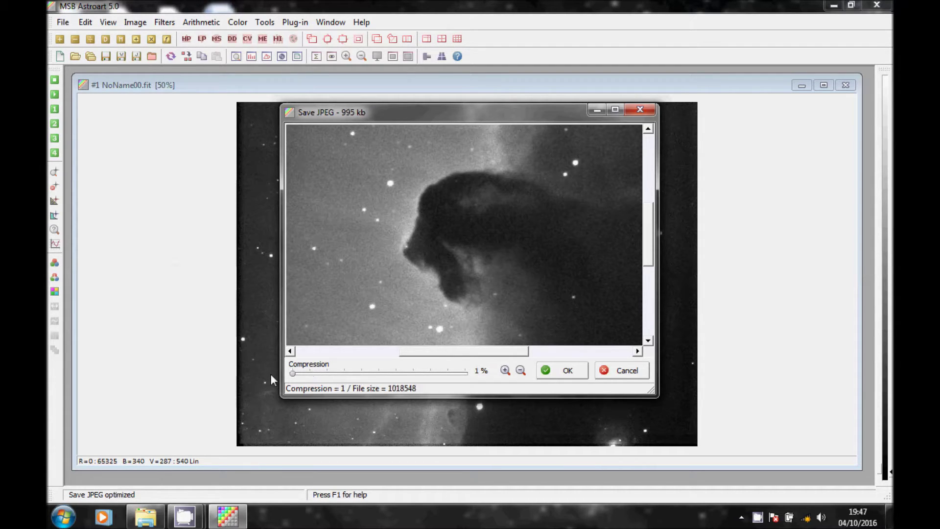
click(567, 372)
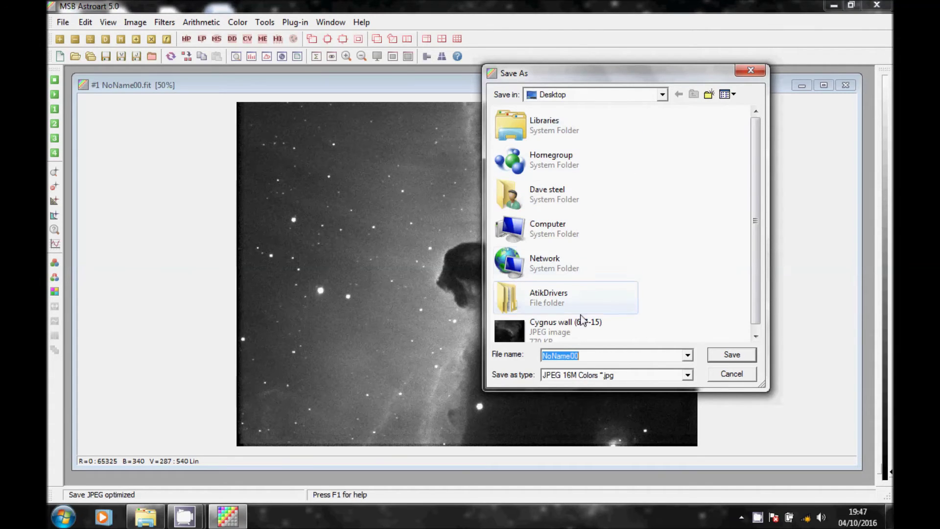
Step: Cancel the JPEG Save As dialog and close the NoName00.fit image window
click(725, 373)
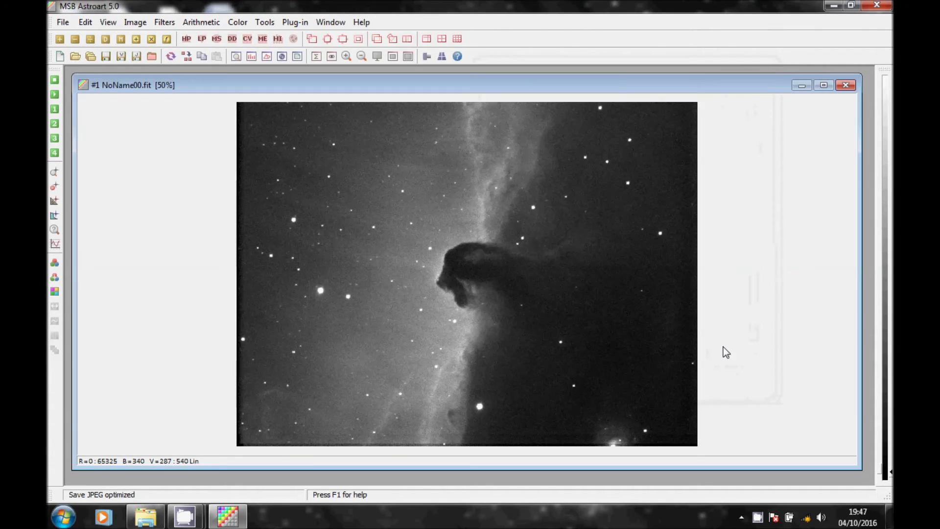
click(866, 7)
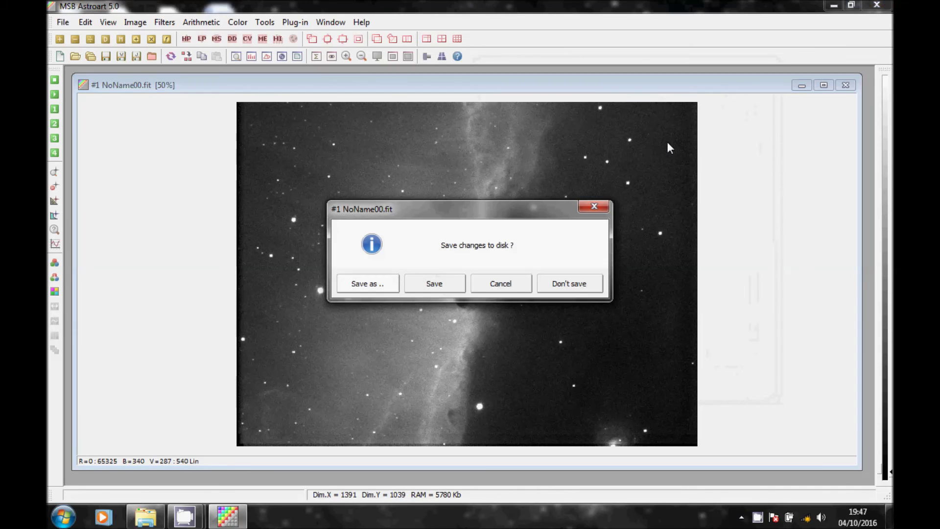